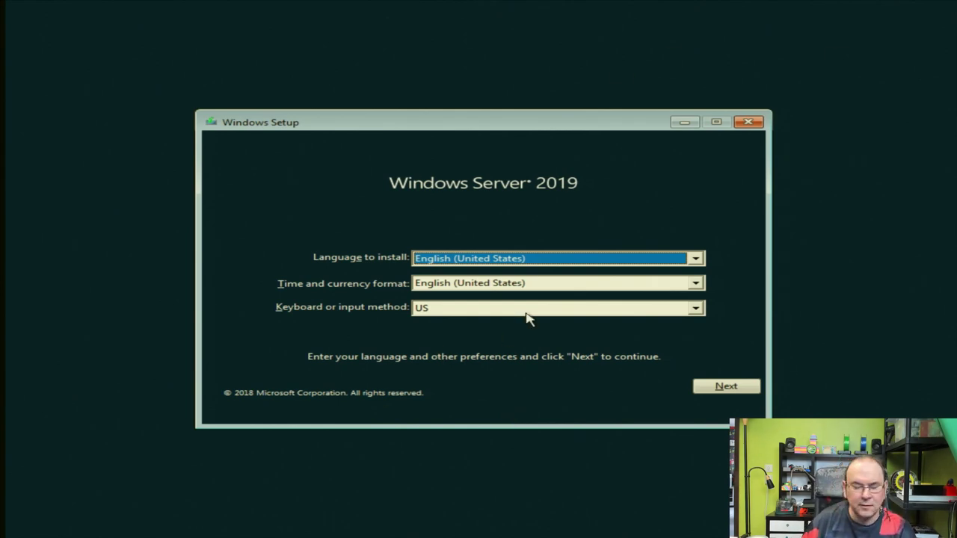
Step: Set the time and currency format to Swedish (Sweden) and continue with the Swedish keyboard layout
click(694, 284)
scroll(559, 314, down, 12)
scroll(561, 312, down, 20)
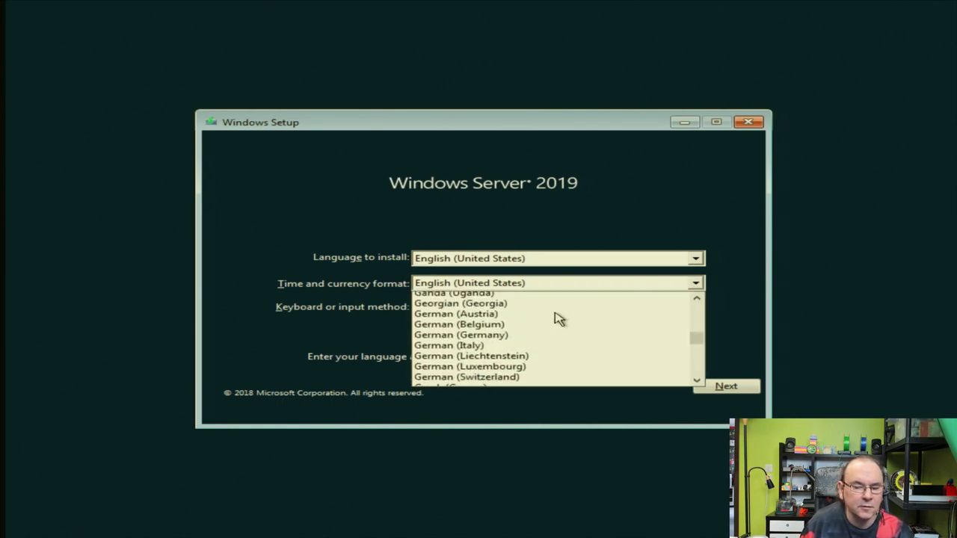
scroll(559, 318, down, 20)
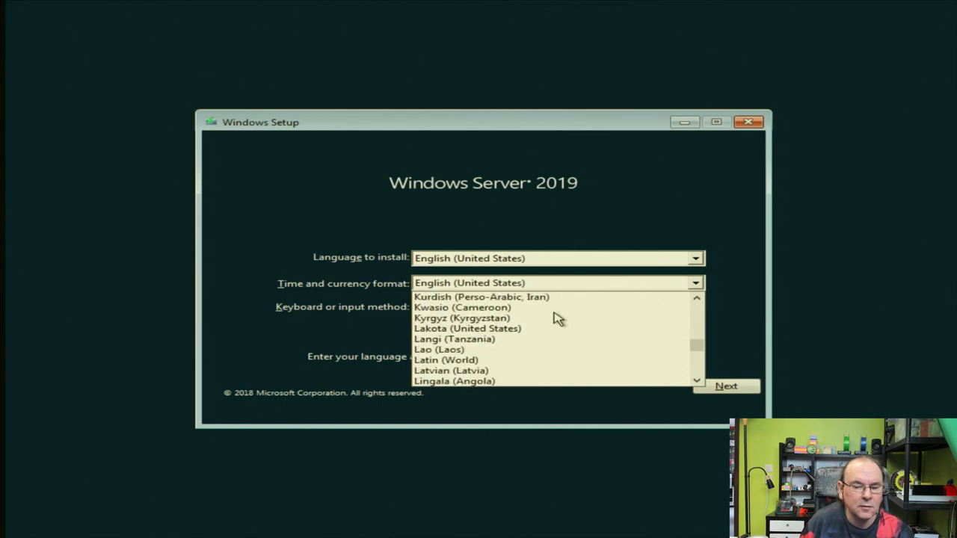
scroll(557, 318, down, 20)
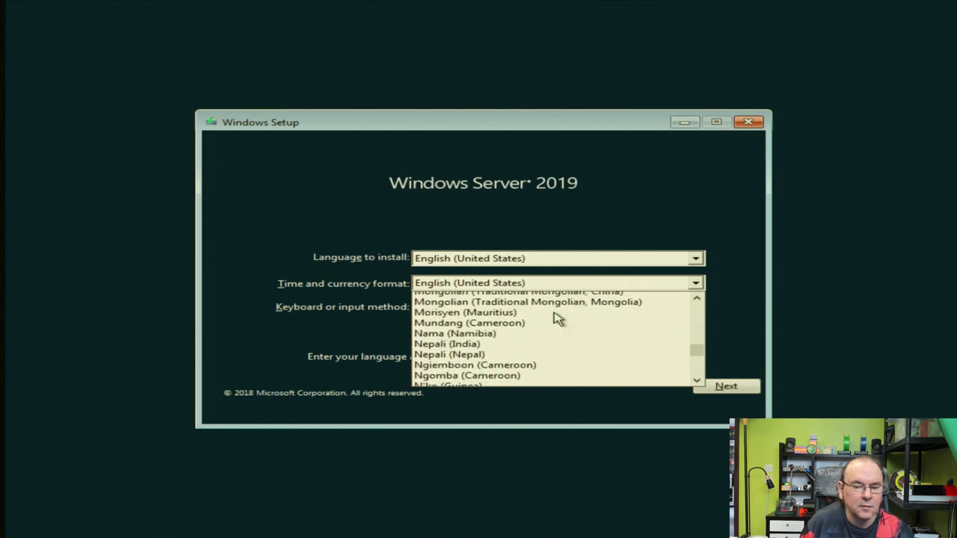
scroll(556, 318, down, 12)
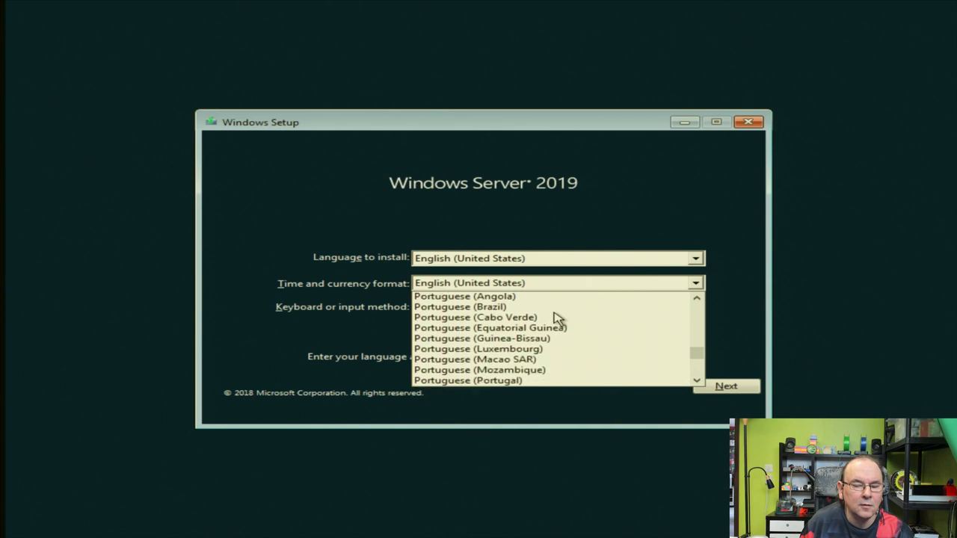
scroll(557, 319, down, 6)
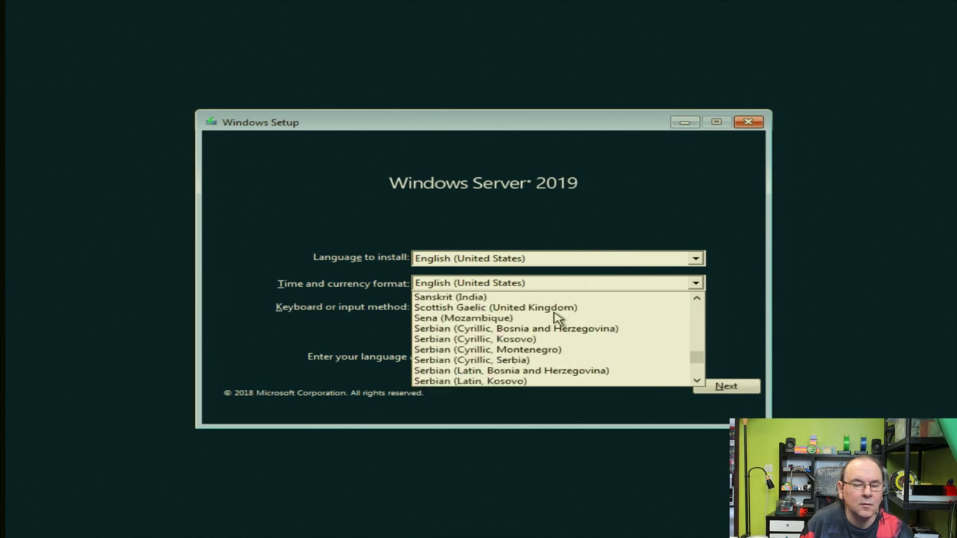
scroll(557, 318, down, 5)
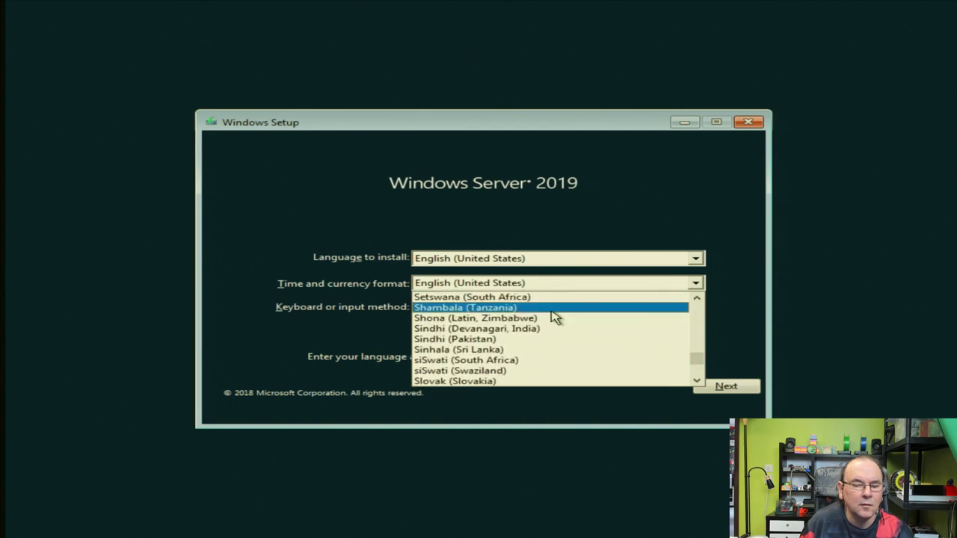
scroll(555, 316, down, 4)
scroll(553, 316, down, 5)
scroll(552, 317, down, 8)
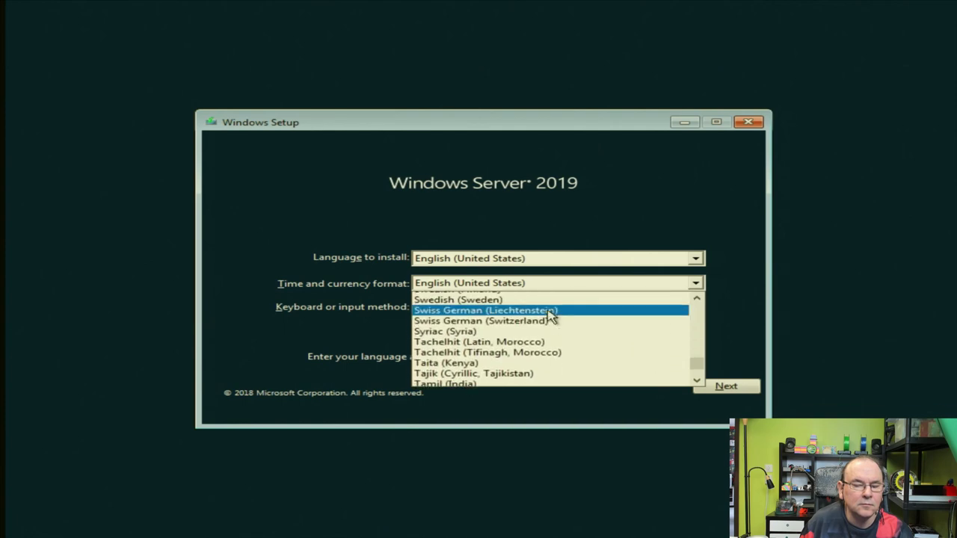
scroll(551, 316, up, 1)
click(499, 331)
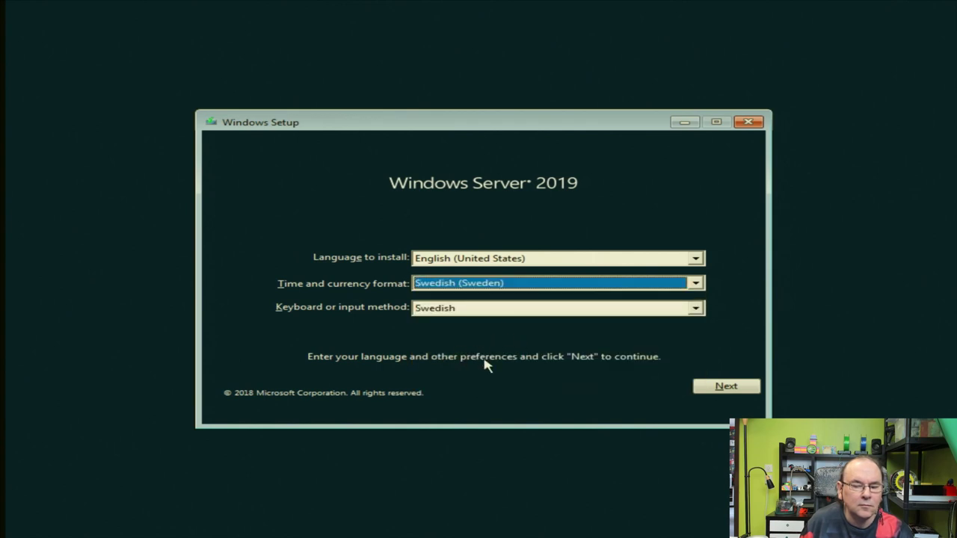
click(731, 386)
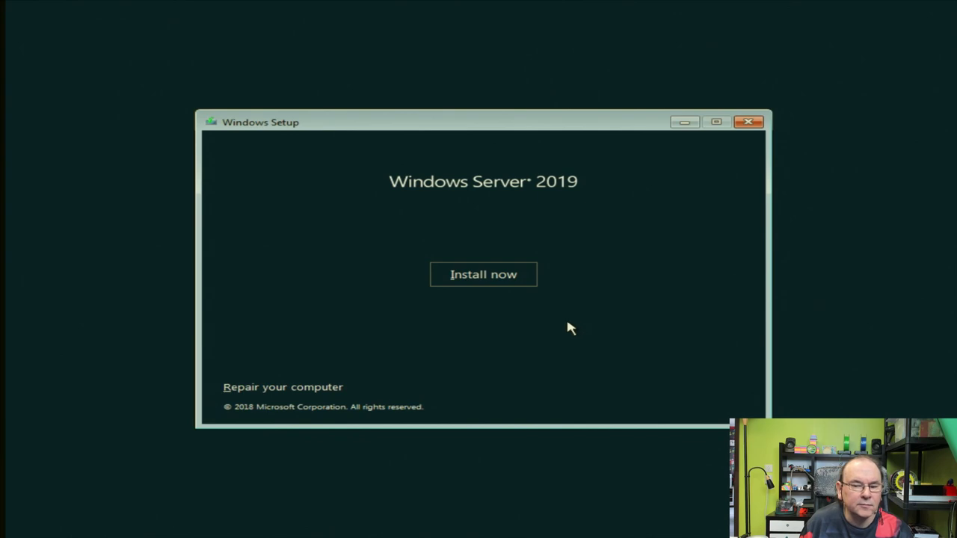
Step: Start the installation and choose Windows Server 2019 Datacenter Evaluation (Desktop Experience) as the operating system
click(494, 278)
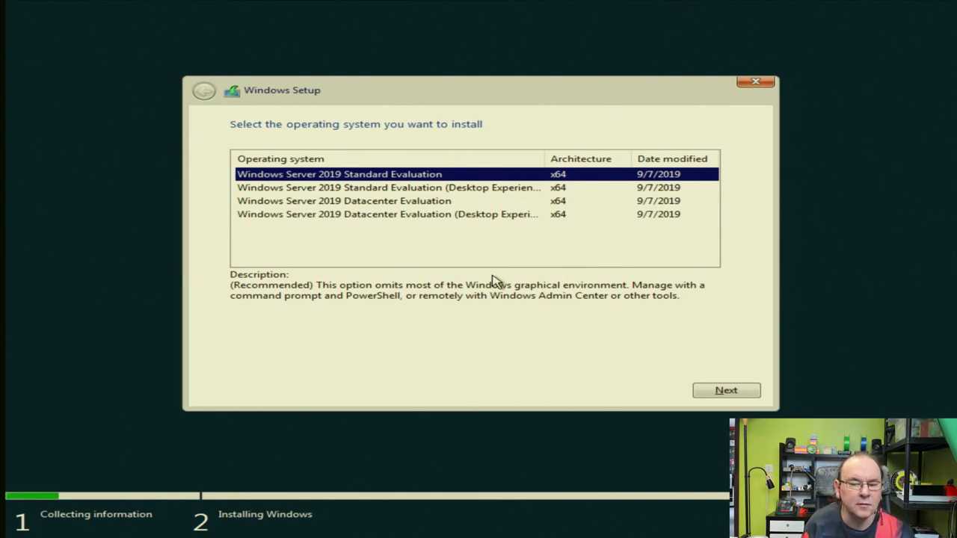
click(457, 216)
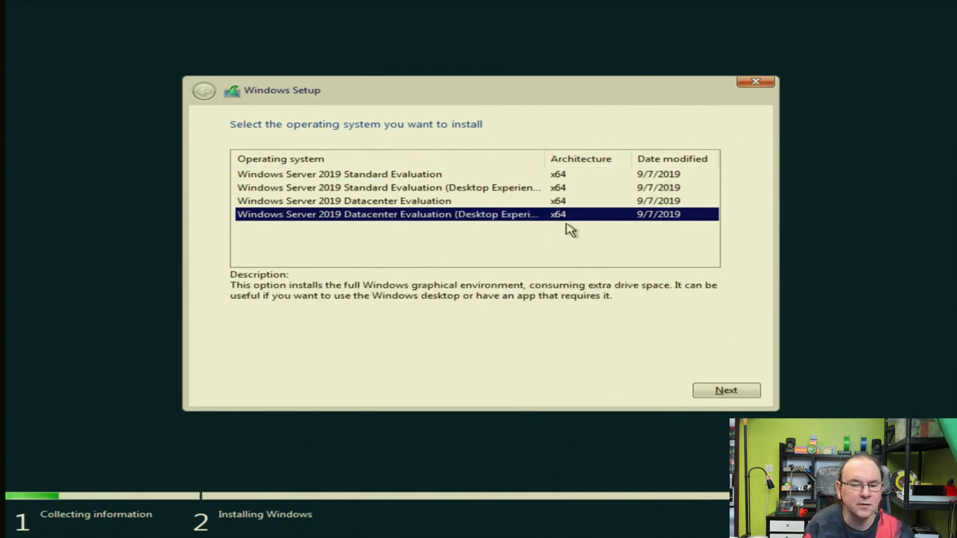
click(719, 391)
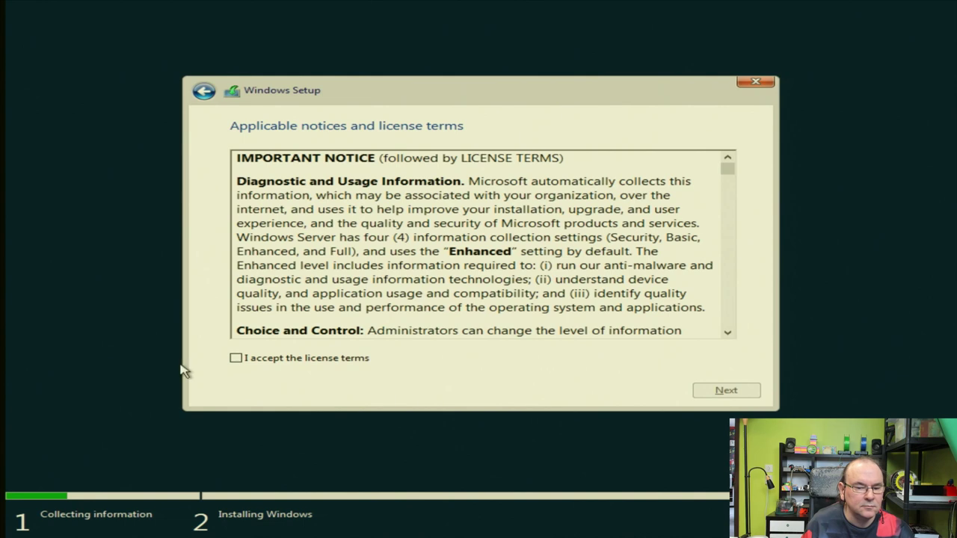
Step: Accept the license terms and start a custom, Windows-only installation on the unallocated space of Drive 0
click(236, 359)
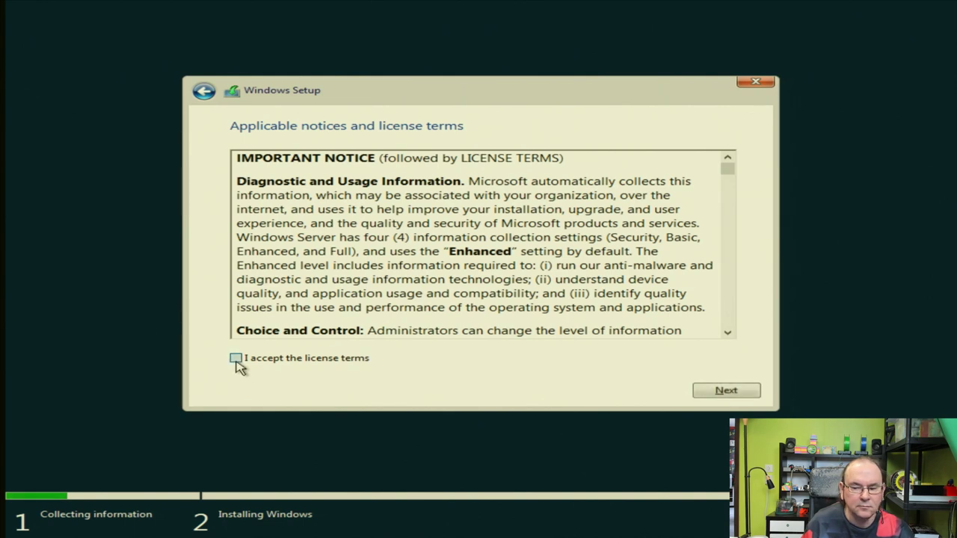
click(727, 391)
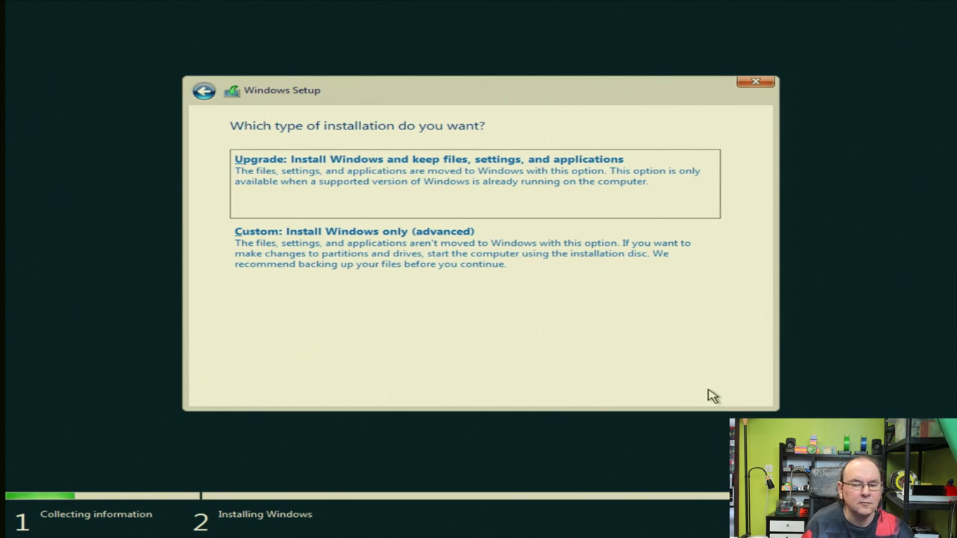
click(451, 278)
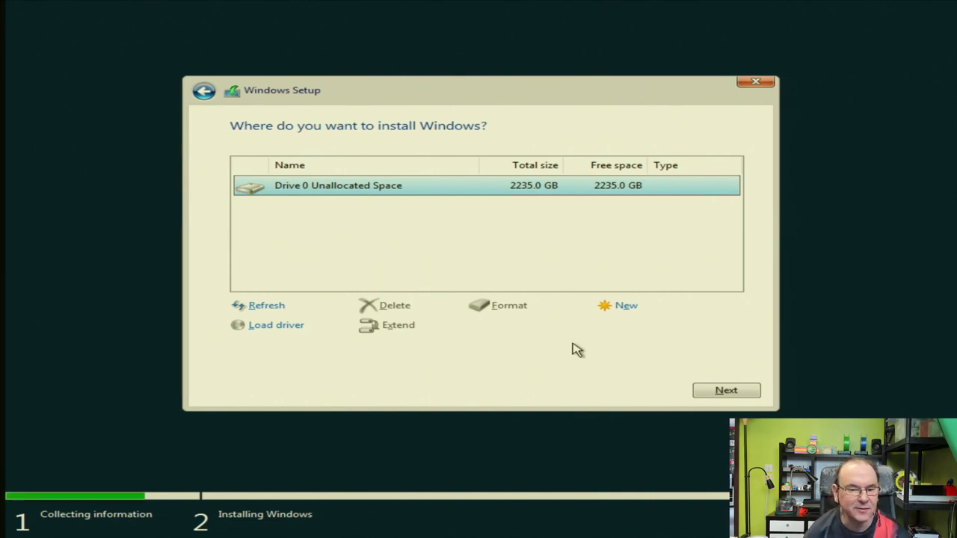
click(724, 390)
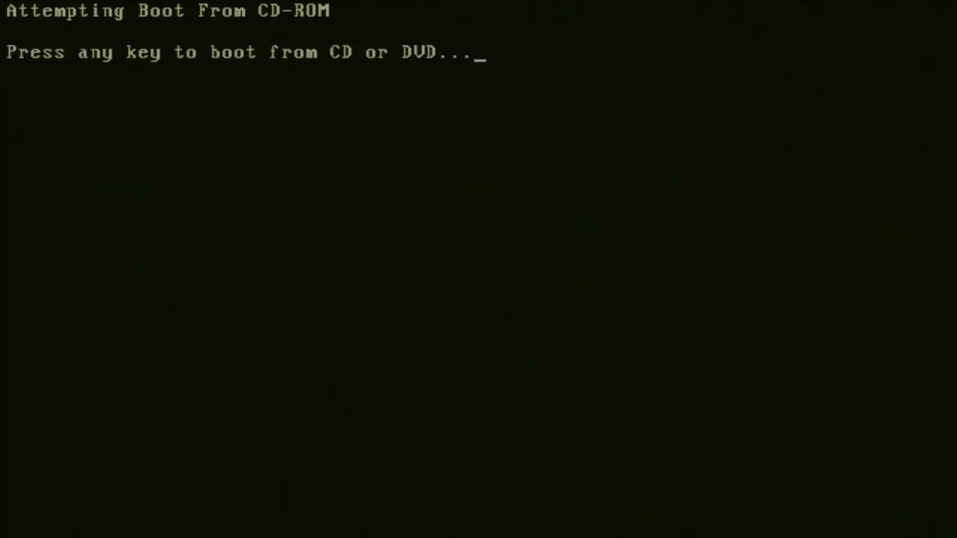
Step: Enter and confirm the built-in administrator account's password, finish the setup and unlock the sign-in screen
key(Return)
key(Return)
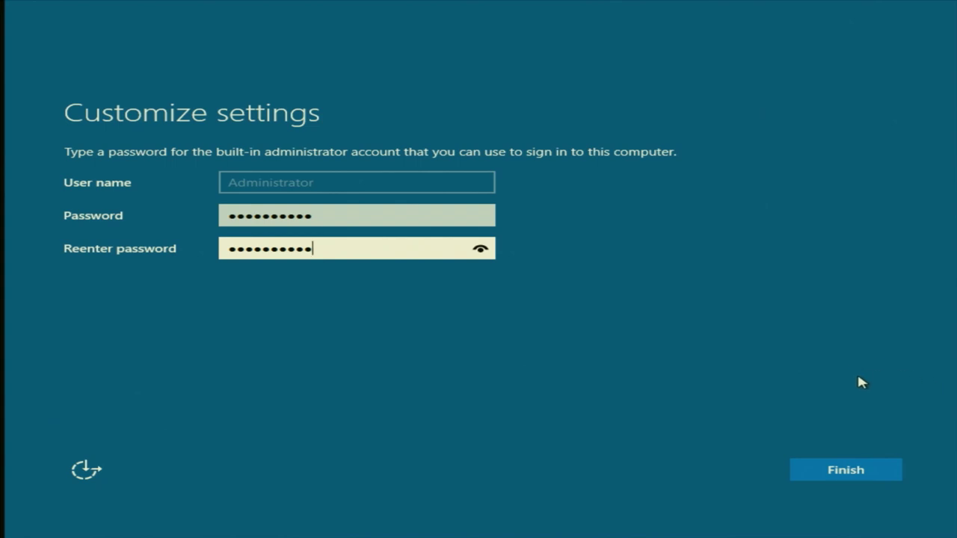
click(856, 479)
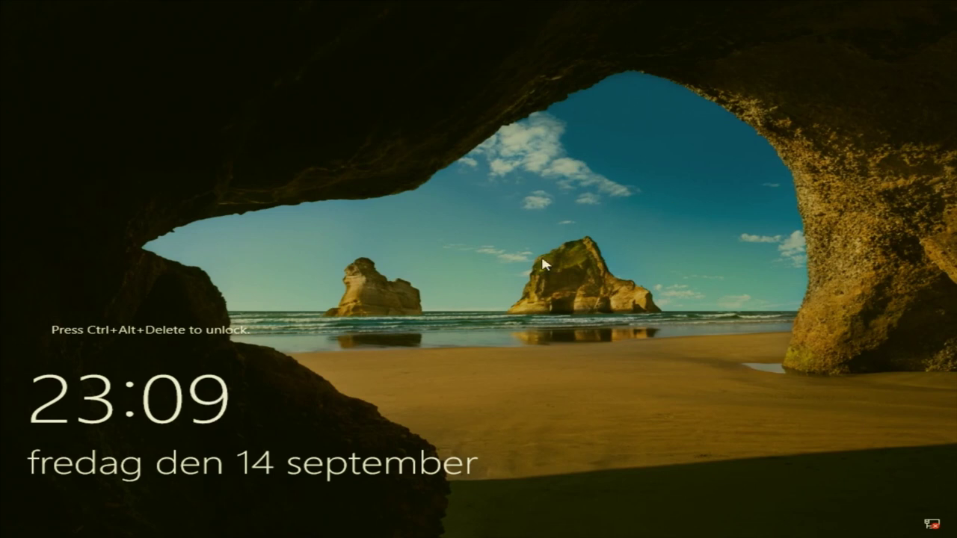
key(ctrl+alt+Delete)
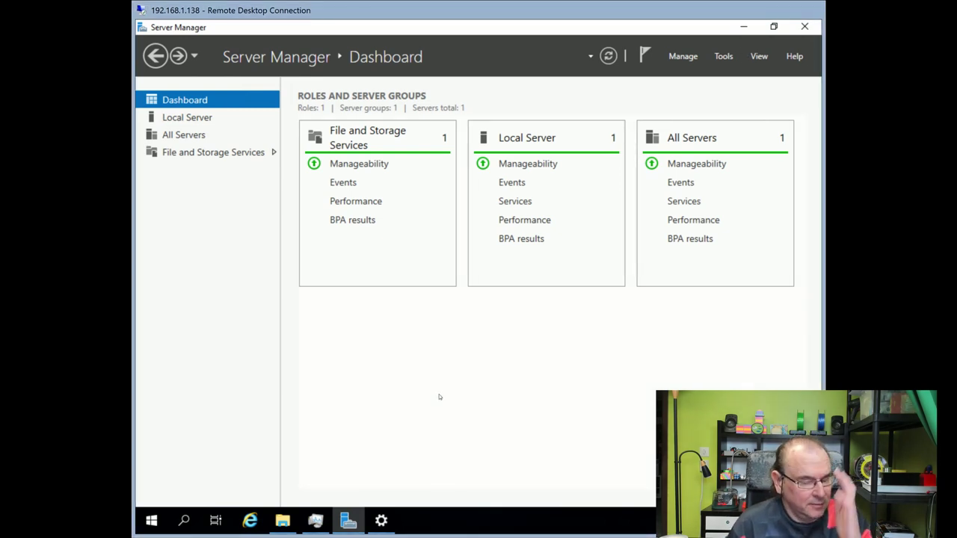
Step: Open Windows PowerShell and enter the command install-WindowsFeature -Name Wireless-Networking
click(152, 521)
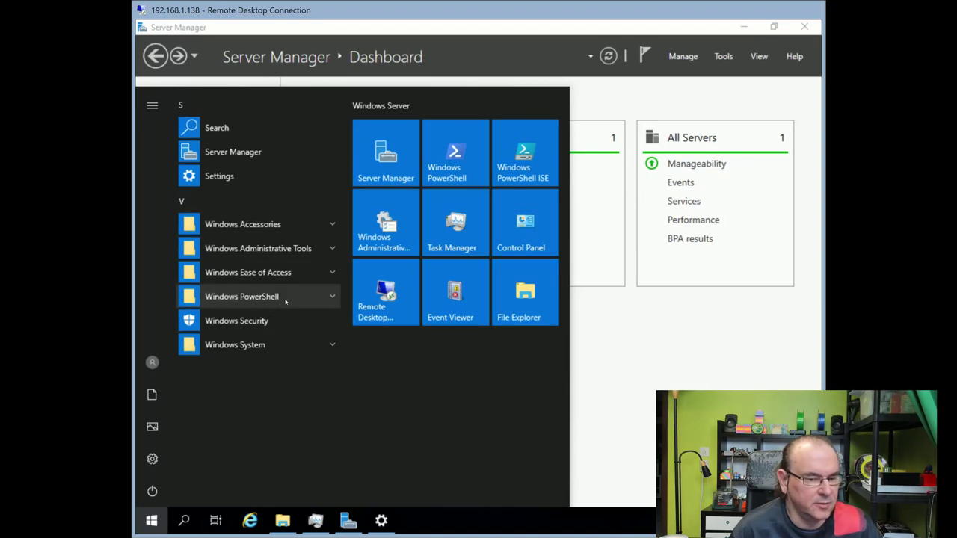
click(285, 299)
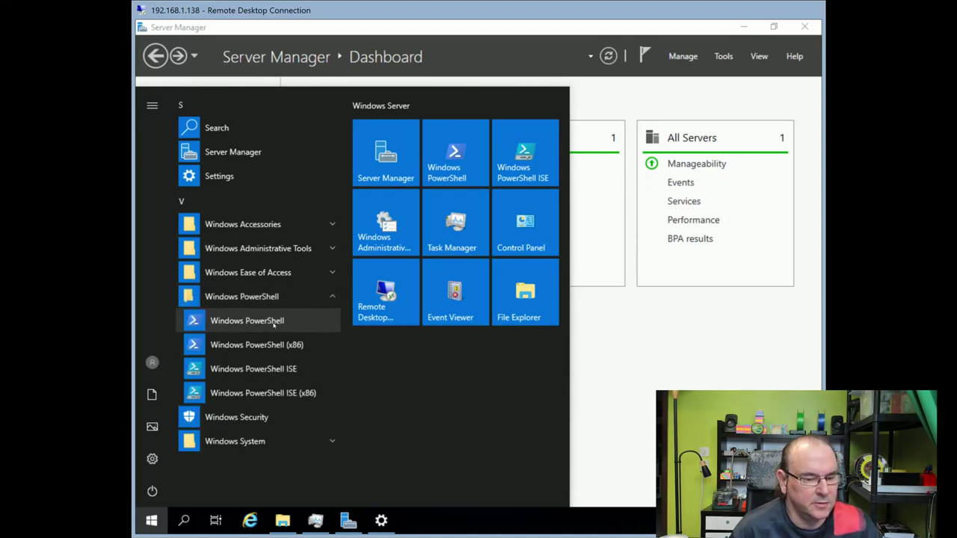
click(275, 321)
text(install-WindowsFeature -Name Wireless-Networking)
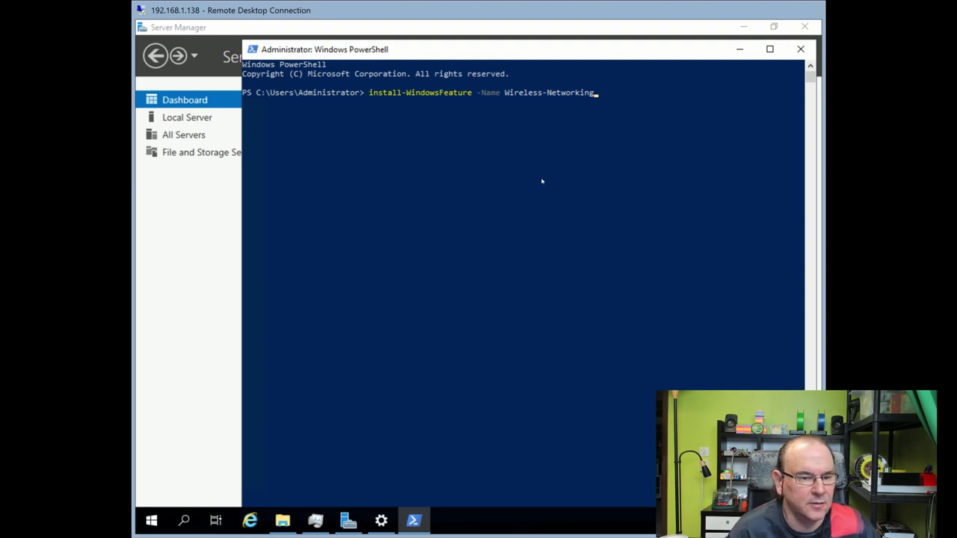
click(741, 58)
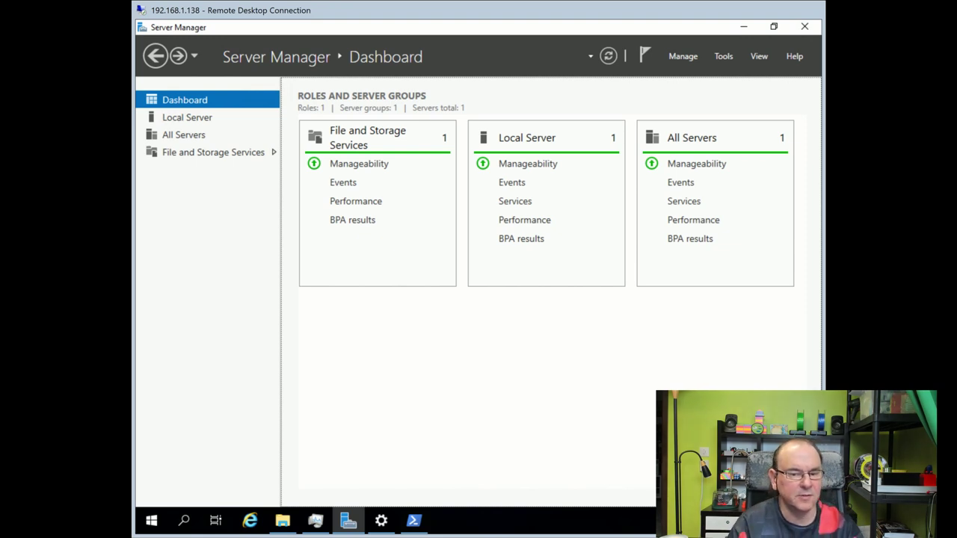
Step: Review the local server's properties, and the services offered in the filter of its Services Detail View
click(528, 139)
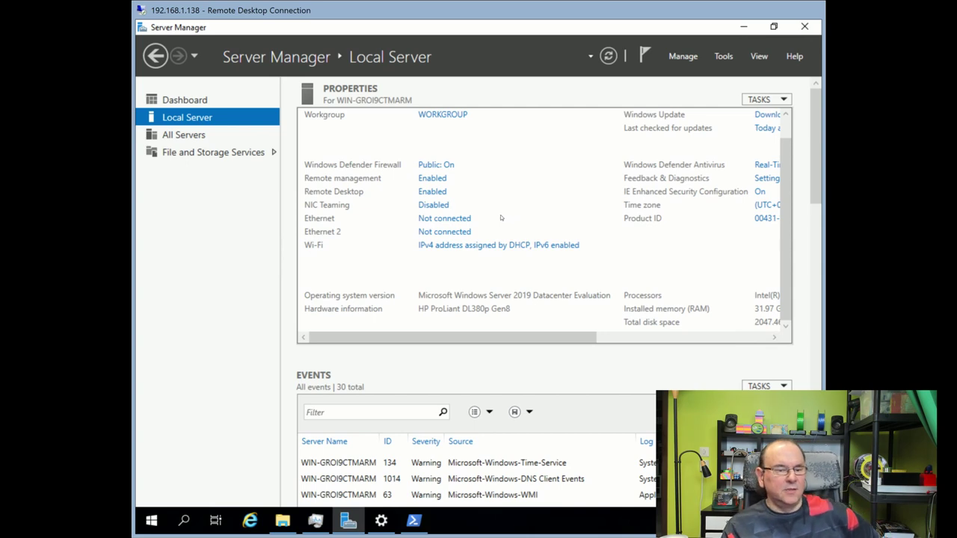
click(156, 56)
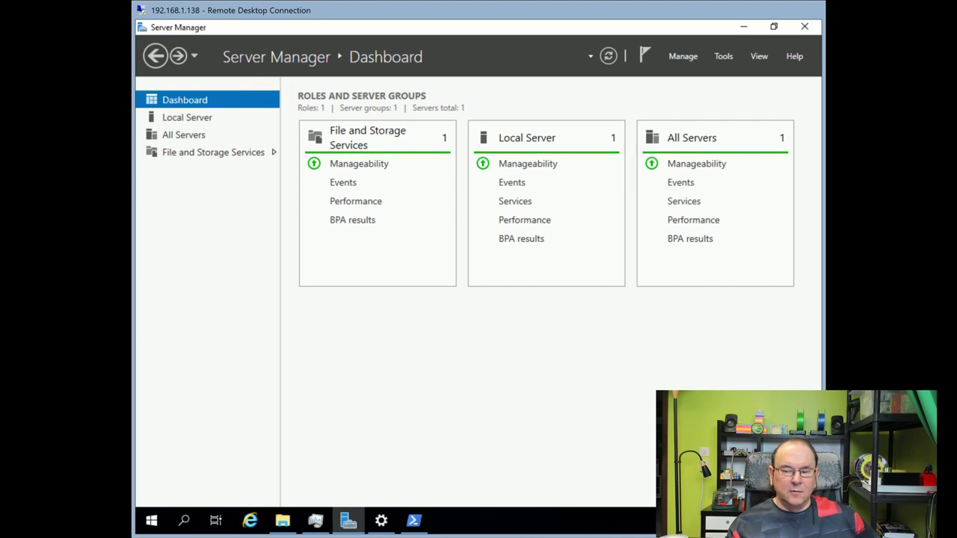
click(520, 203)
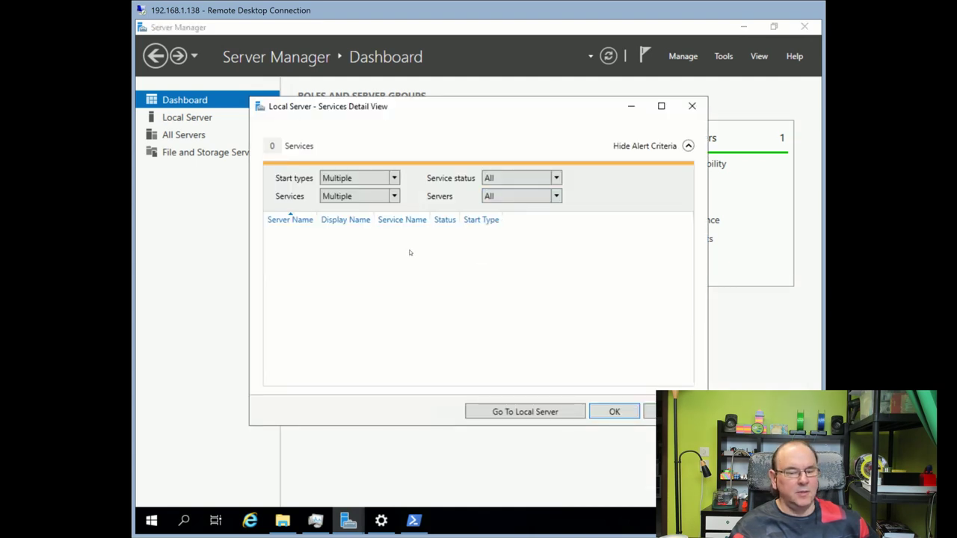
click(395, 195)
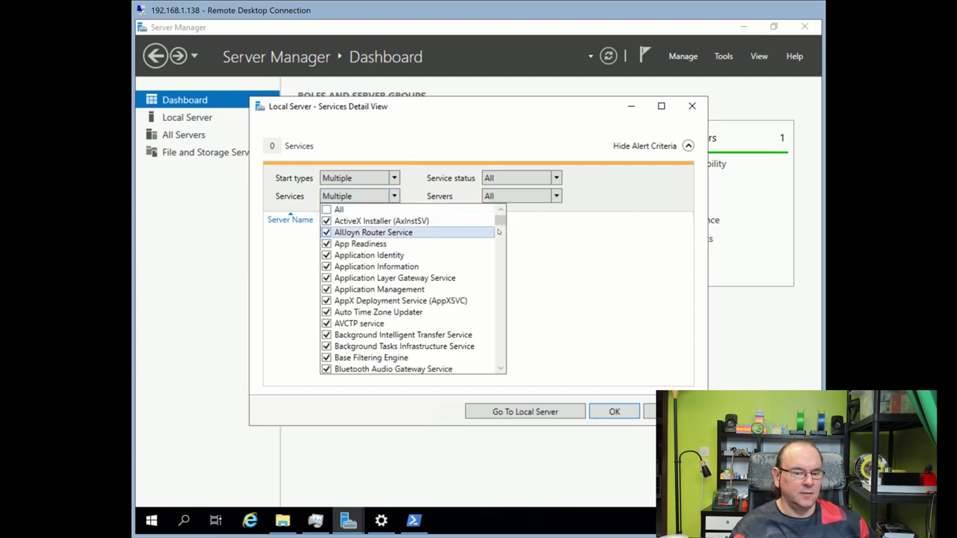
drag(501, 221, 502, 254)
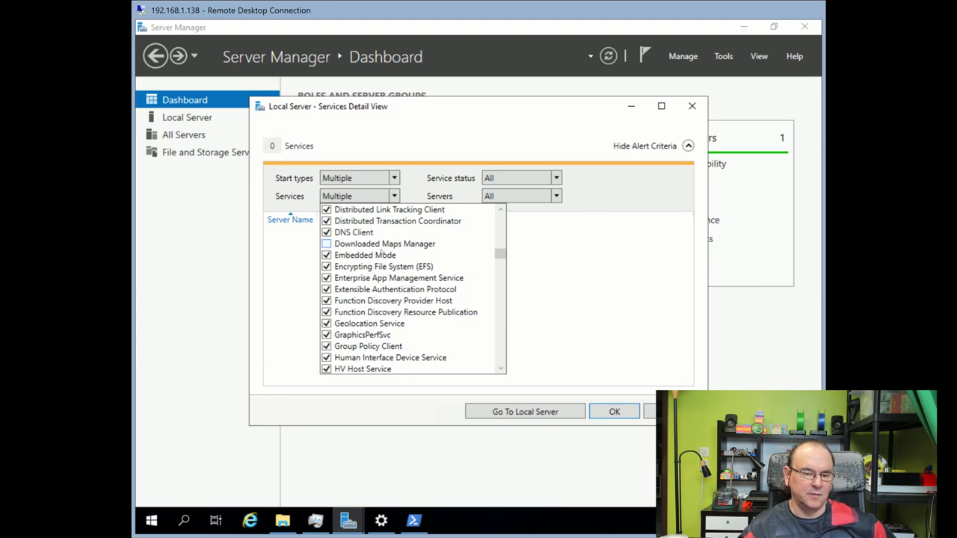
click(608, 271)
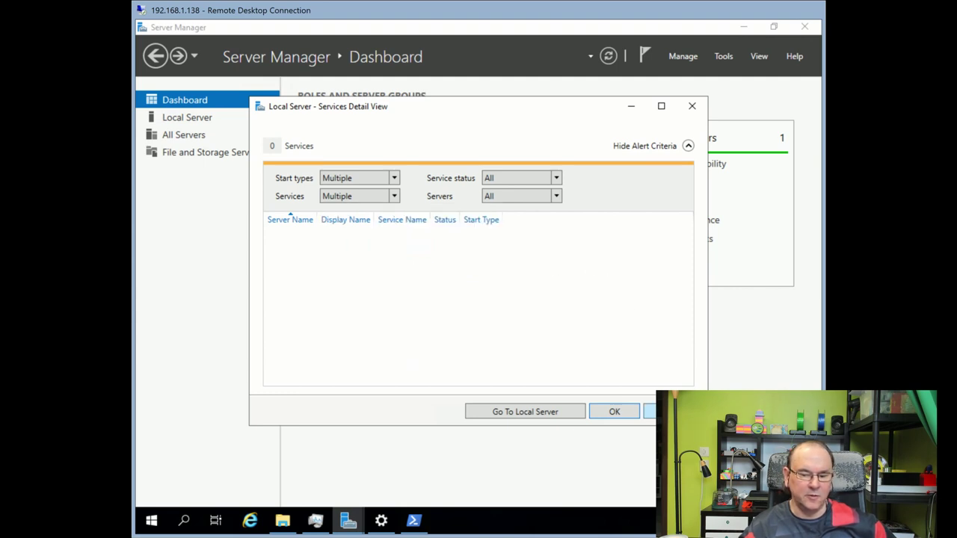
click(675, 411)
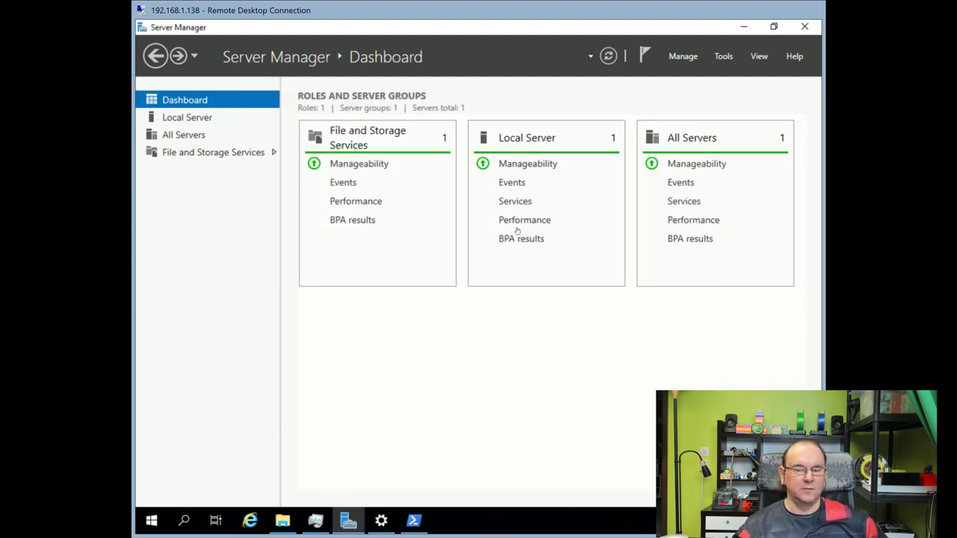